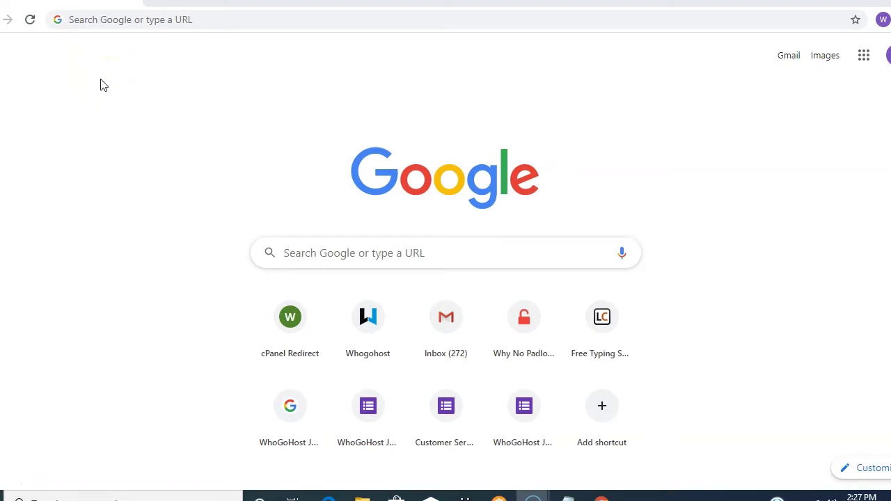
- Enter wghdemo.com.ng/cpanel in Chrome's address bar
{"action": "left_click", "coordinate": [108, 24]}
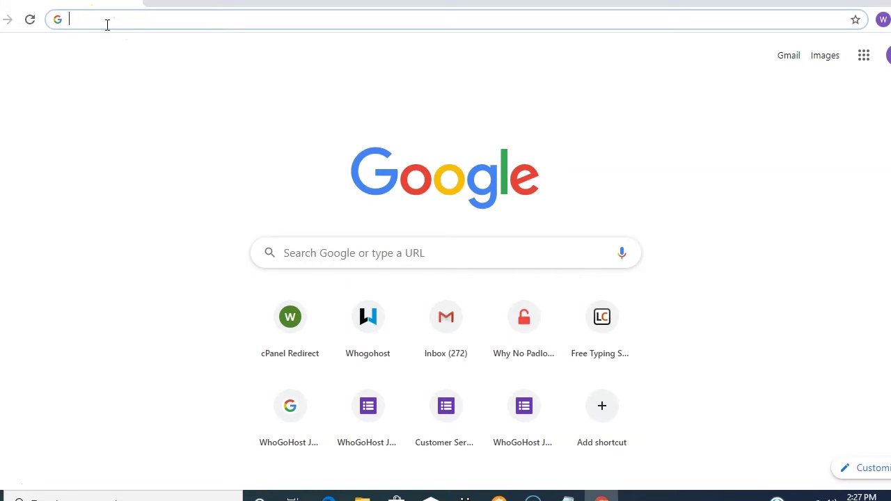
{"action": "type", "text": "w"}
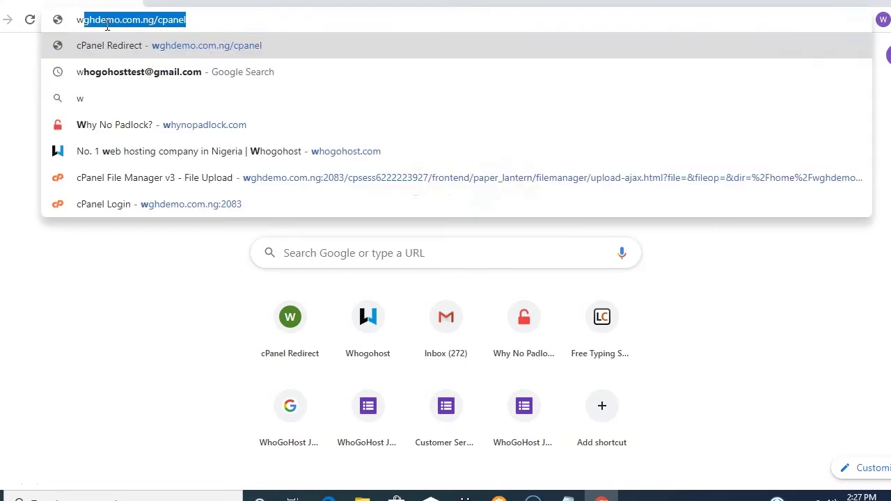
{"action": "type", "text": "ghdem"}
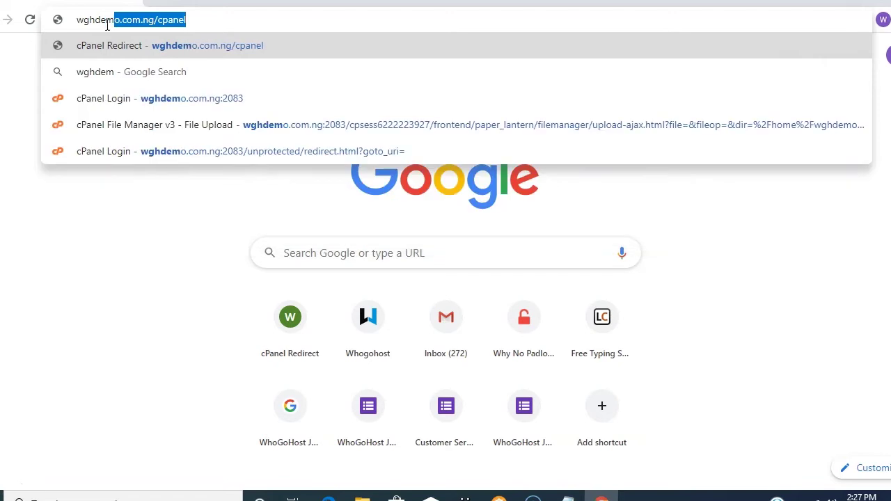
{"action": "type", "text": "o.com.ng/"}
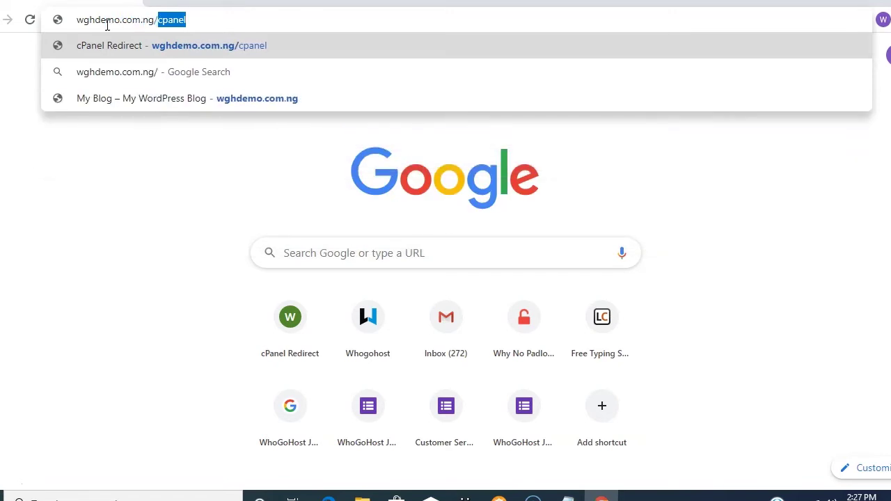
{"action": "type", "text": "cpanel"}
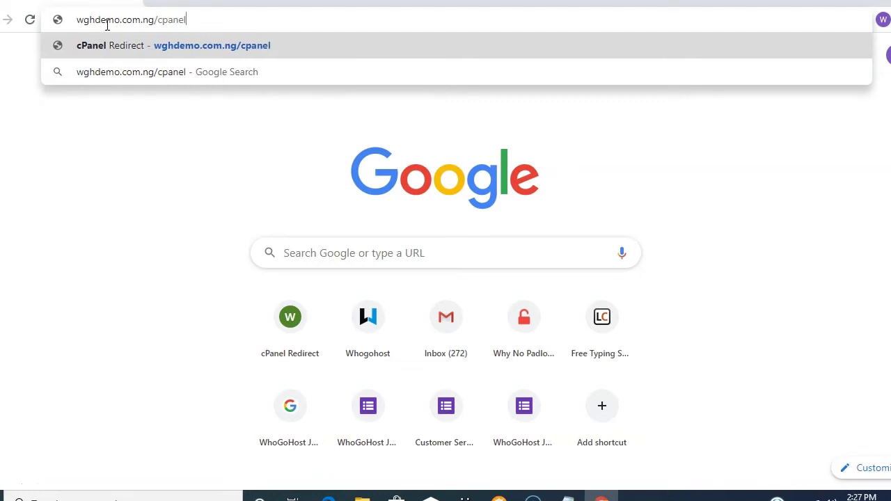
- Load the cPanel login page and sign in with the saved username and pasted password
{"action": "key", "text": "Return"}
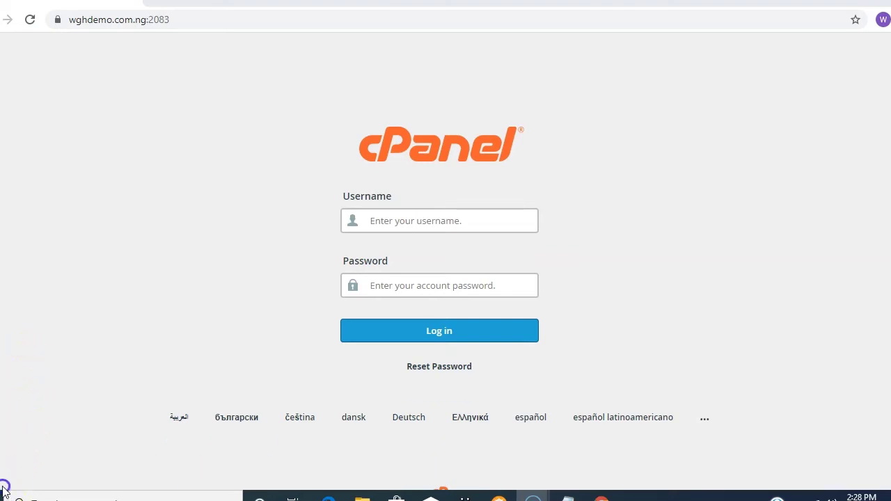
{"action": "left_click", "coordinate": [380, 223]}
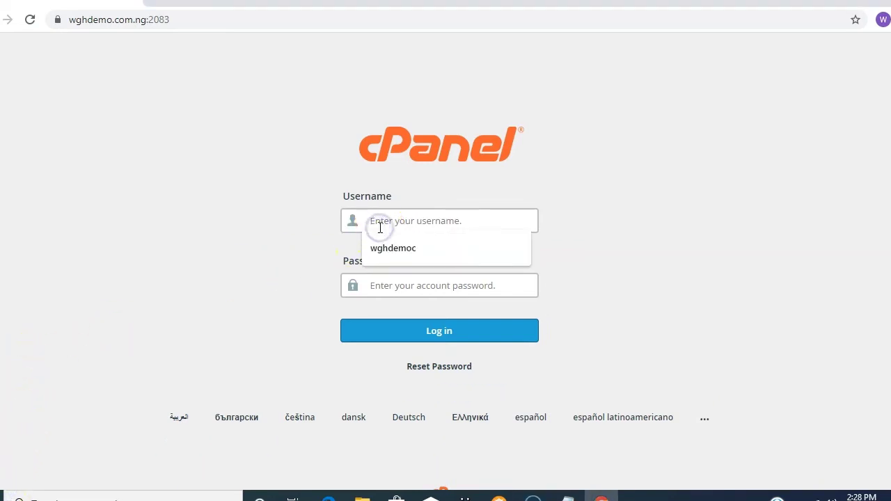
{"action": "key", "text": "Down"}
{"action": "key", "text": "Return"}
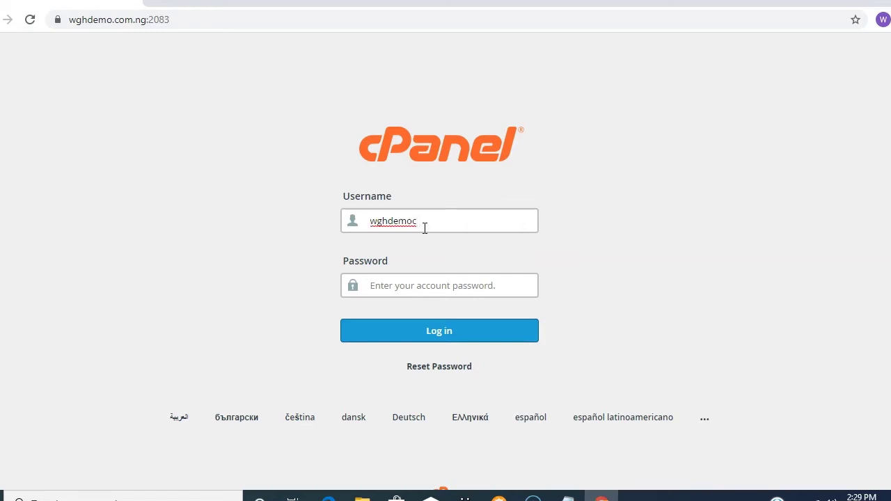
{"action": "left_click", "coordinate": [432, 277]}
{"action": "left_click", "coordinate": [412, 285]}
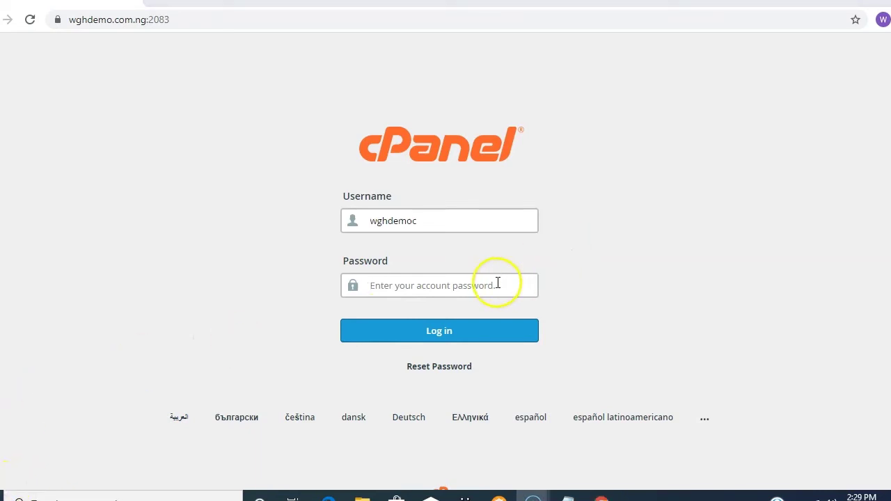
{"action": "key", "text": "ctrl+v"}
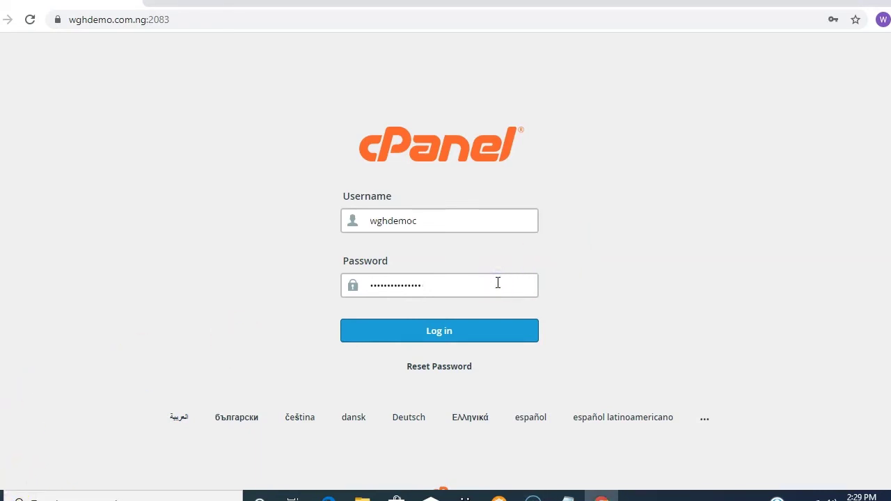
{"action": "left_click", "coordinate": [447, 334]}
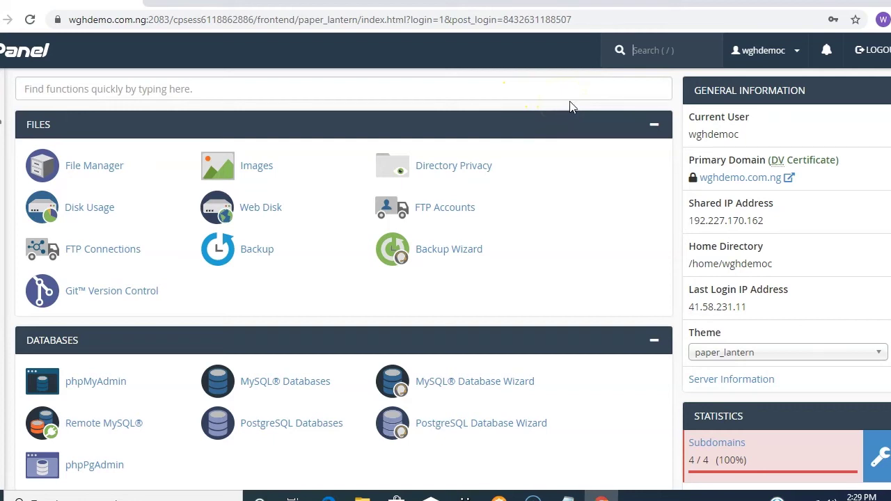
- Search cPanel's functions for 'ssl' to list the SSL/TLS and Let's Encrypt tools
{"action": "scroll", "coordinate": [555, 113], "scroll_direction": "down", "scroll_amount": 2}
{"action": "scroll", "coordinate": [555, 114], "scroll_direction": "down", "scroll_amount": 3}
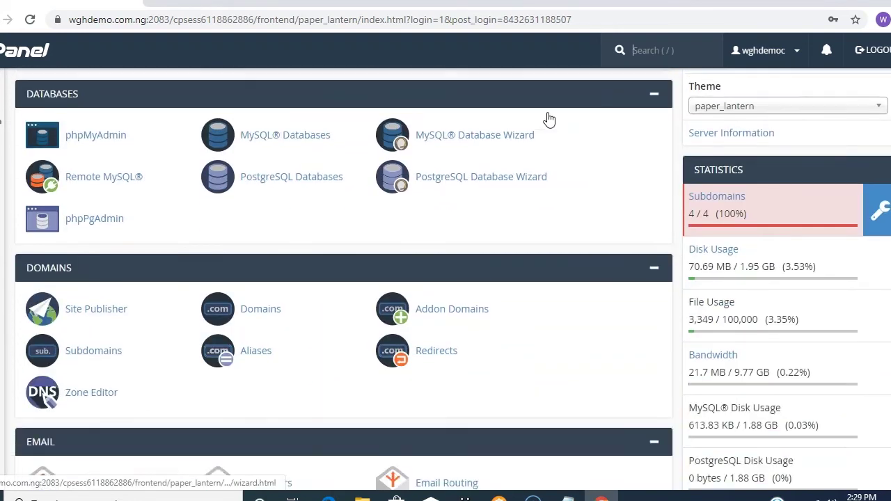
{"action": "scroll", "coordinate": [101, 280], "scroll_direction": "down", "scroll_amount": 9}
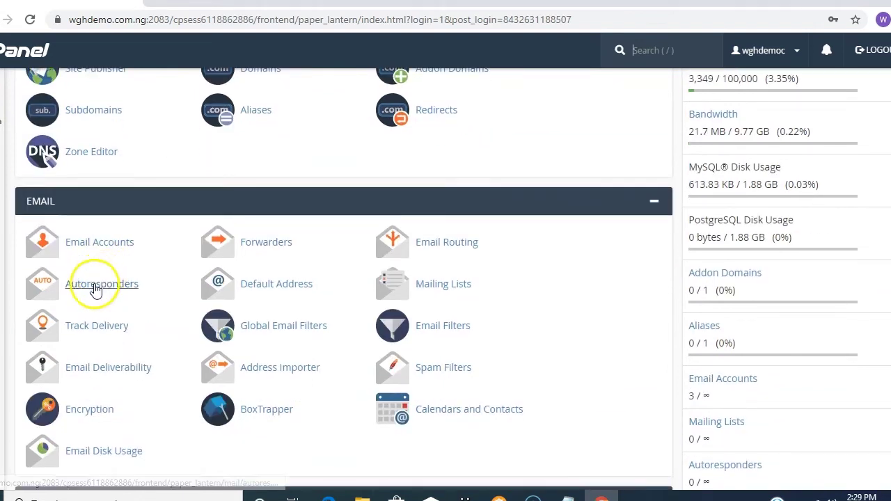
{"action": "scroll", "coordinate": [95, 296], "scroll_direction": "down", "scroll_amount": 1}
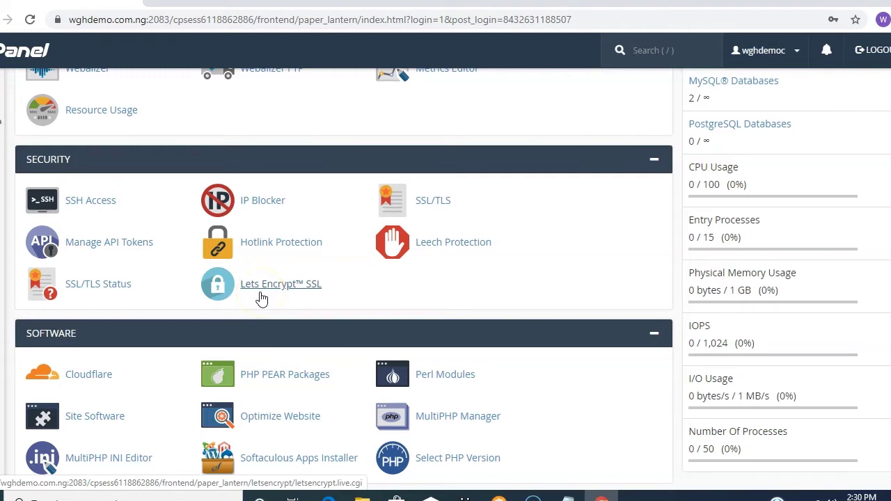
{"action": "left_click", "coordinate": [658, 51]}
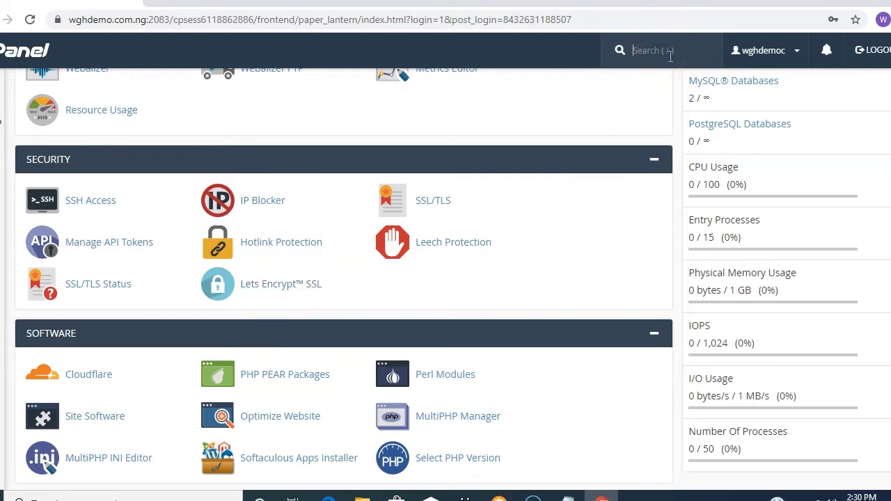
{"action": "type", "text": "ssl"}
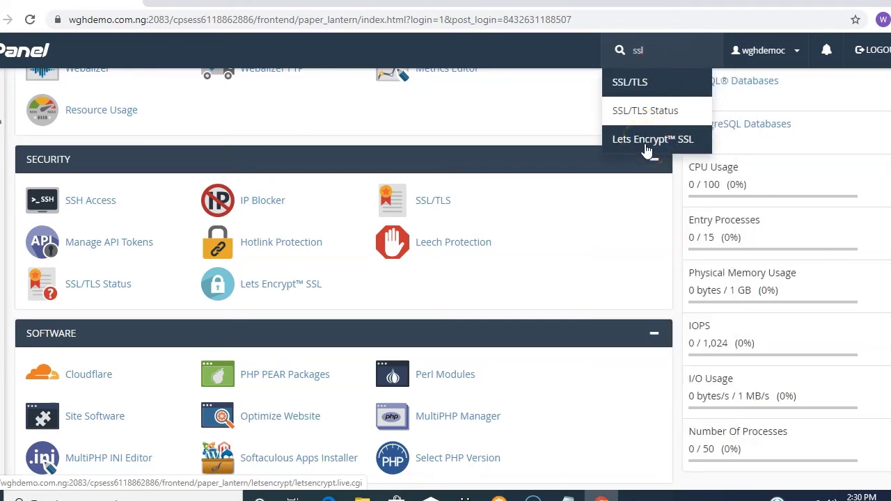
{"action": "scroll", "coordinate": [446, 237], "scroll_direction": "up", "scroll_amount": 10}
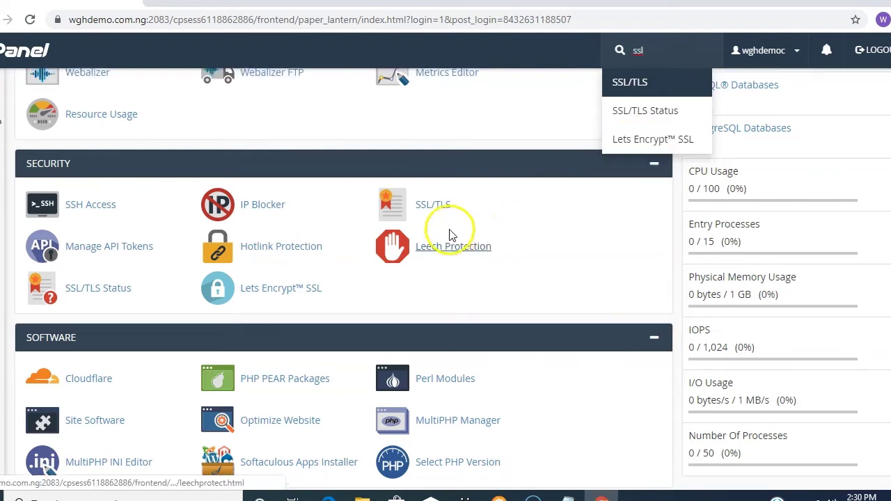
{"action": "scroll", "coordinate": [309, 209], "scroll_direction": "up", "scroll_amount": 6}
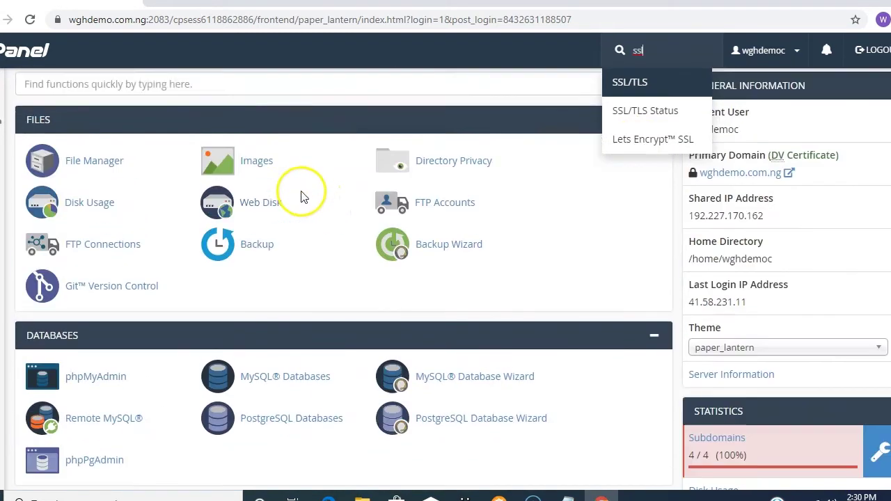
- Open Lets Encrypt SSL from the Security section in a new browser tab
{"action": "left_click", "coordinate": [282, 88]}
{"action": "type", "text": "ssl"}
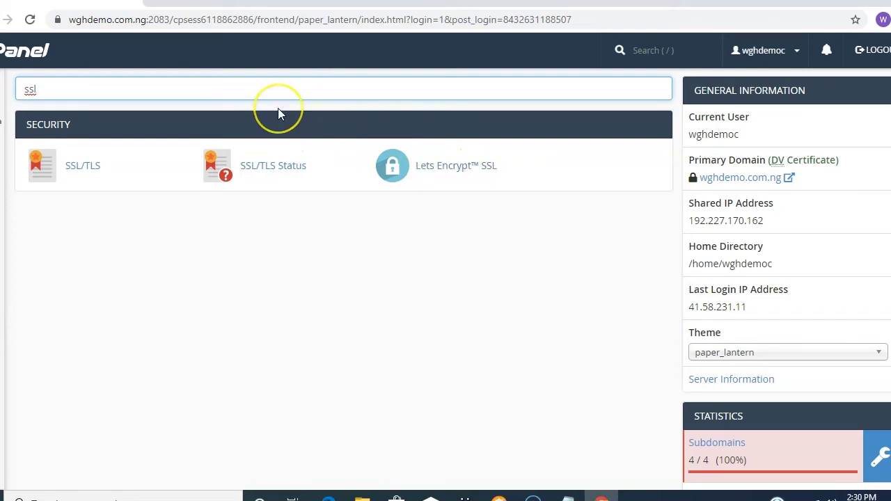
{"action": "key", "text": "BackSpace"}
{"action": "key", "text": "BackSpace"}
{"action": "key", "text": "BackSpace"}
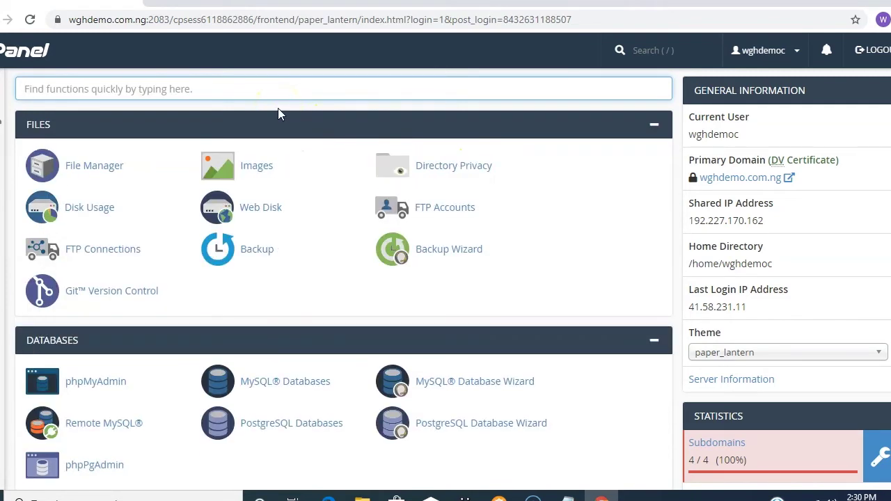
{"action": "scroll", "coordinate": [335, 328], "scroll_direction": "down", "scroll_amount": 12}
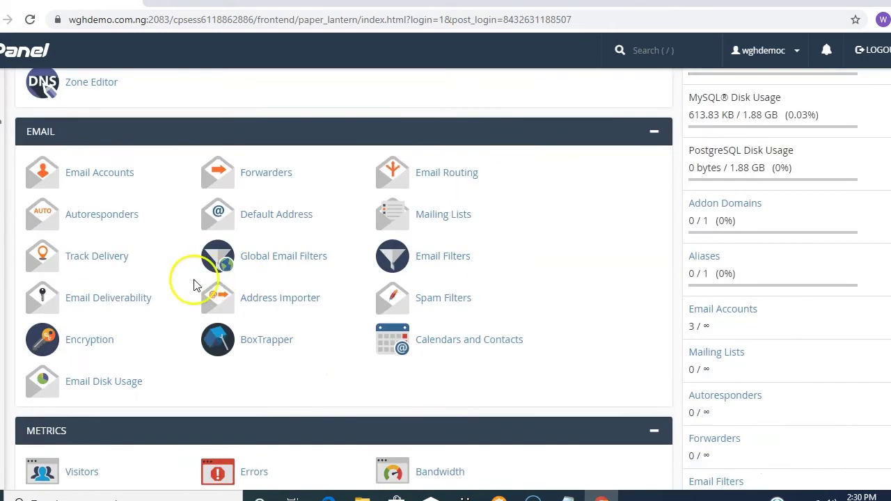
{"action": "scroll", "coordinate": [164, 296], "scroll_direction": "down", "scroll_amount": 10}
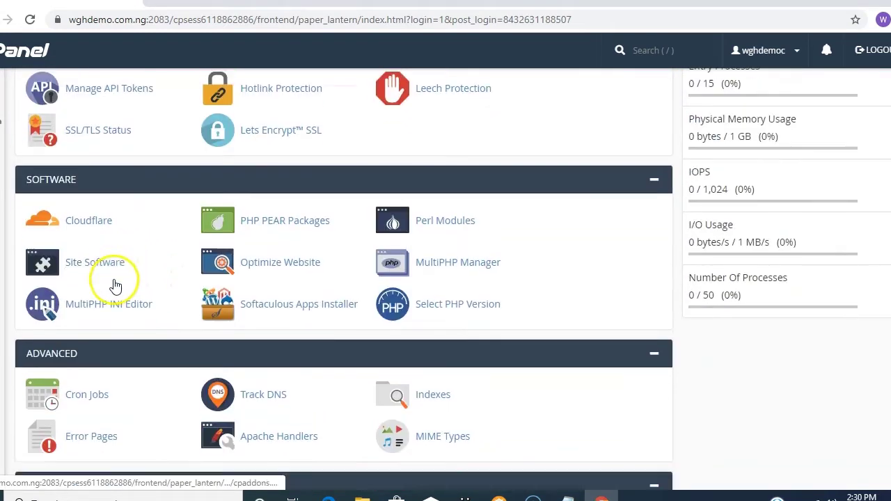
{"action": "scroll", "coordinate": [100, 223], "scroll_direction": "up", "scroll_amount": 6}
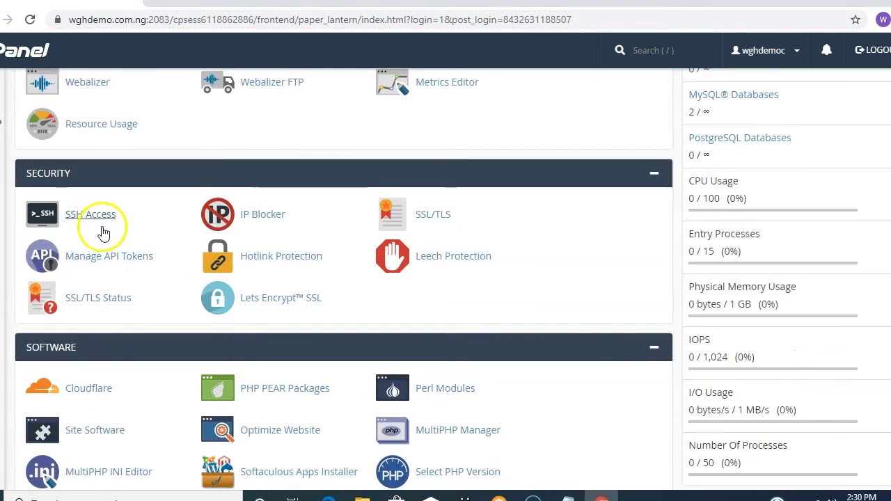
{"action": "right_click", "coordinate": [275, 304]}
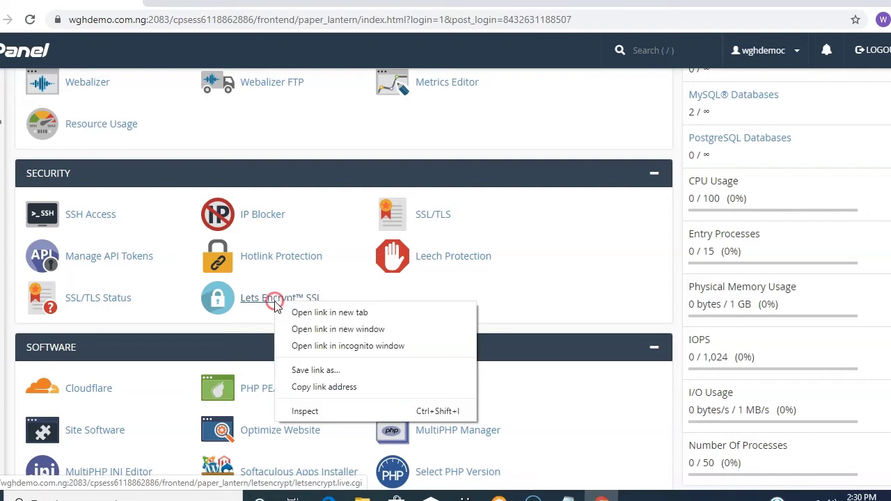
{"action": "left_click", "coordinate": [317, 315]}
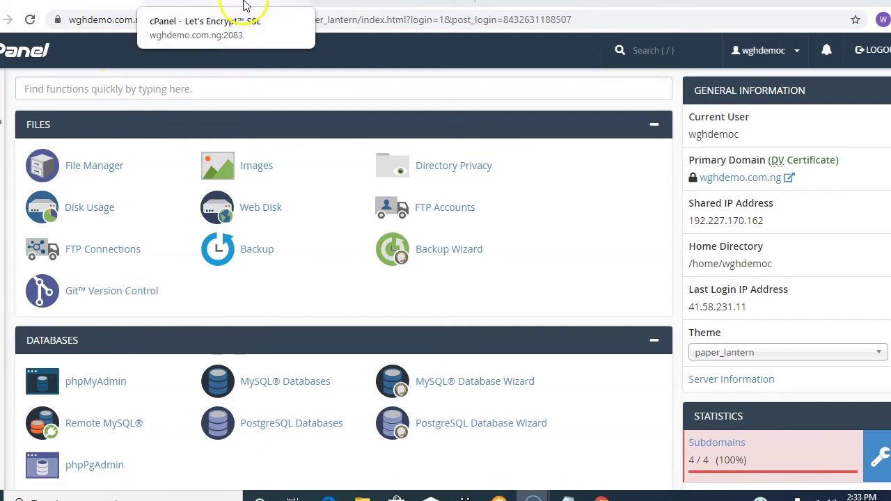
- Visit the primary domain wghdemo.com.ng, proceeding past Chrome's certificate warning
{"action": "left_click", "coordinate": [718, 184]}
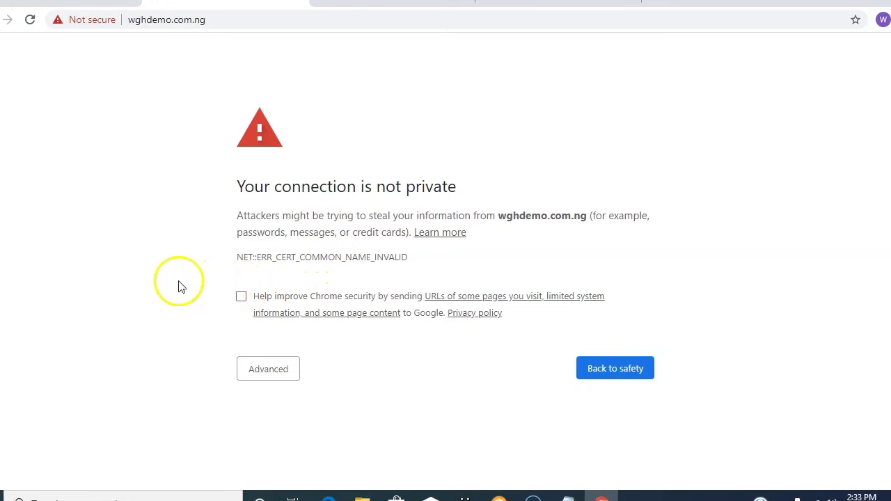
{"action": "left_click", "coordinate": [279, 378]}
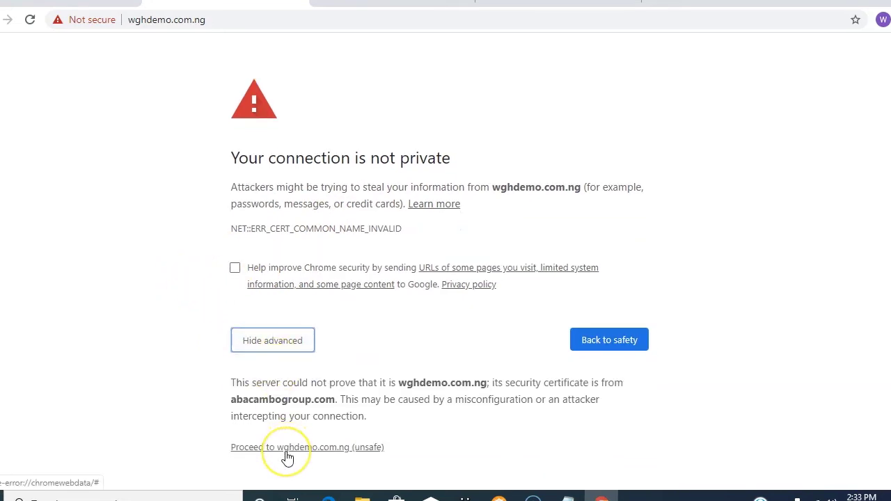
{"action": "left_click", "coordinate": [331, 452]}
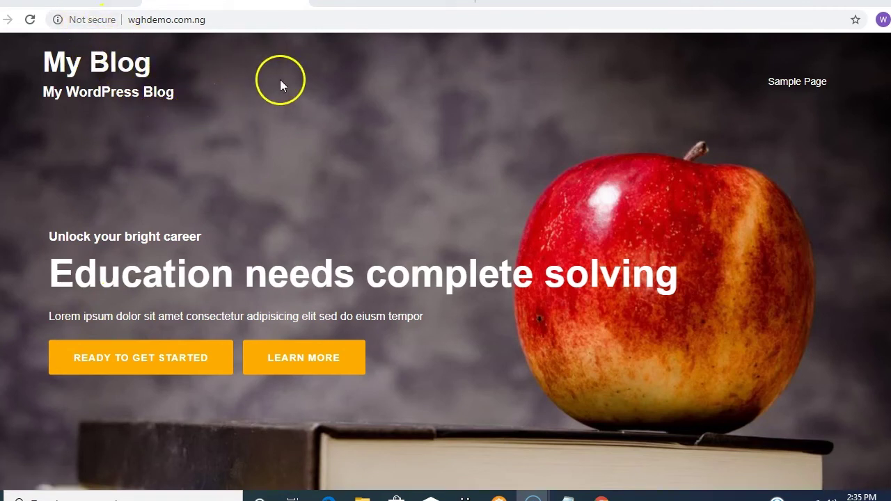
- Issue a Let's Encrypt certificate for wghdemo.com.ng with mail and www aliases, using http-01 validation
{"action": "left_click", "coordinate": [368, 3]}
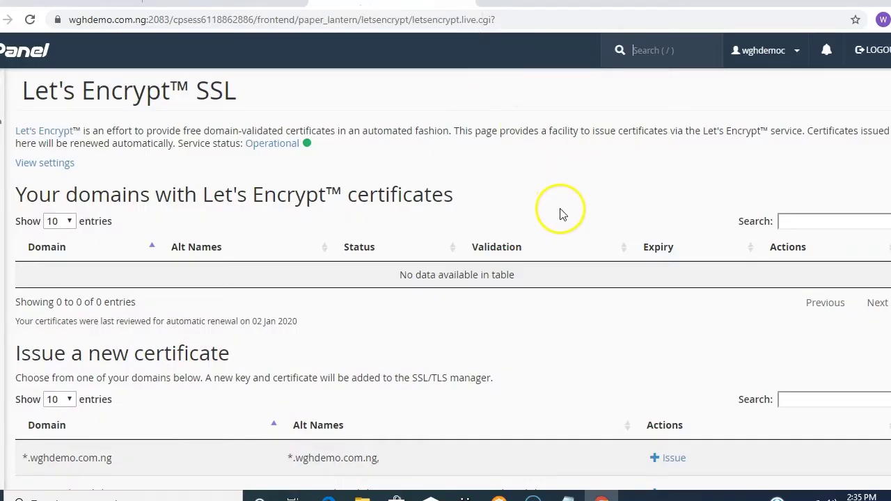
{"action": "scroll", "coordinate": [561, 214], "scroll_direction": "down", "scroll_amount": 4}
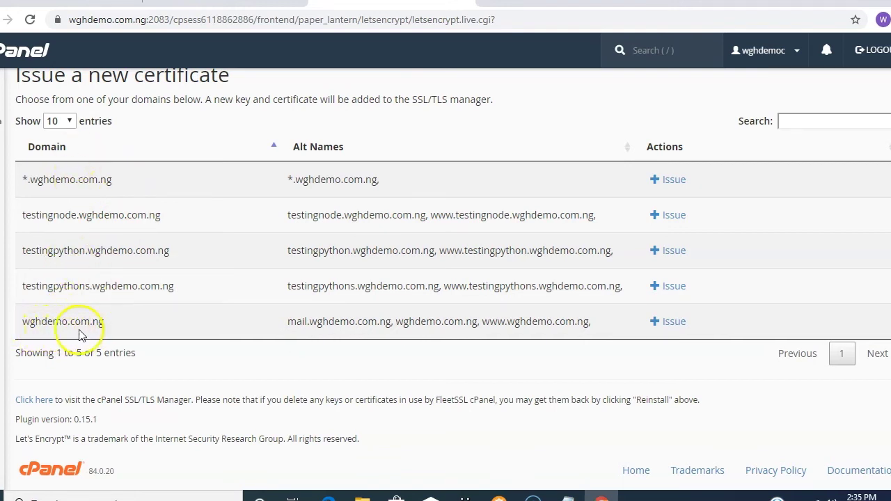
{"action": "left_click", "coordinate": [672, 323]}
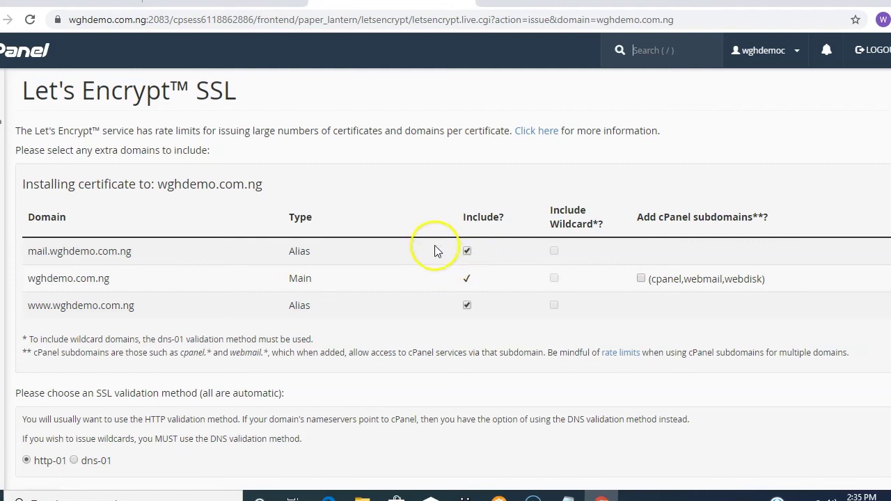
{"action": "scroll", "coordinate": [374, 193], "scroll_direction": "down", "scroll_amount": 2}
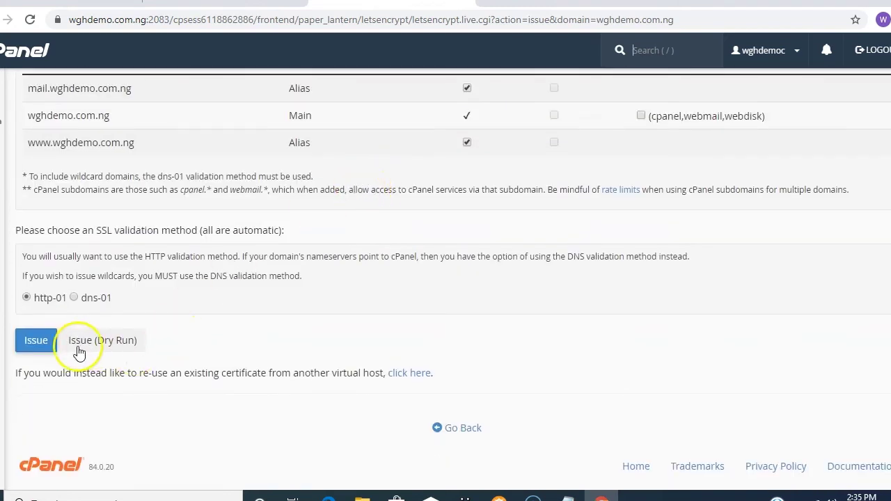
{"action": "left_click", "coordinate": [35, 346]}
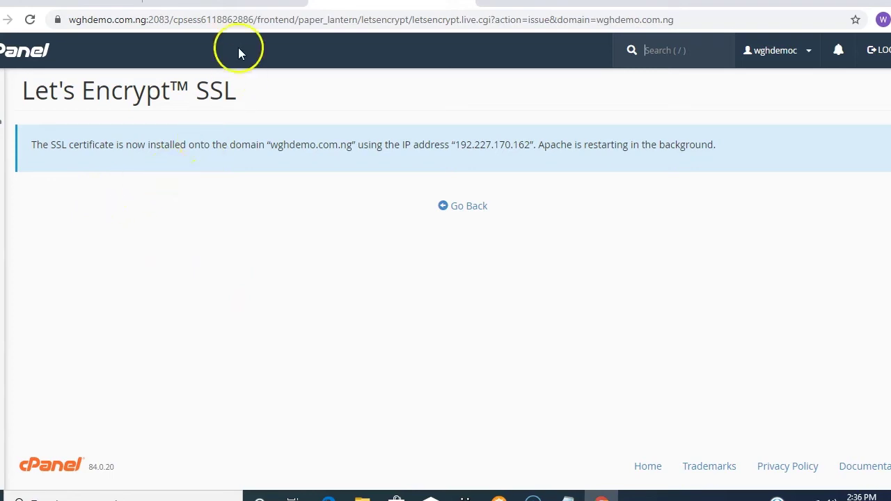
- Reload the My Blog site in its tab
{"action": "left_click", "coordinate": [235, 3]}
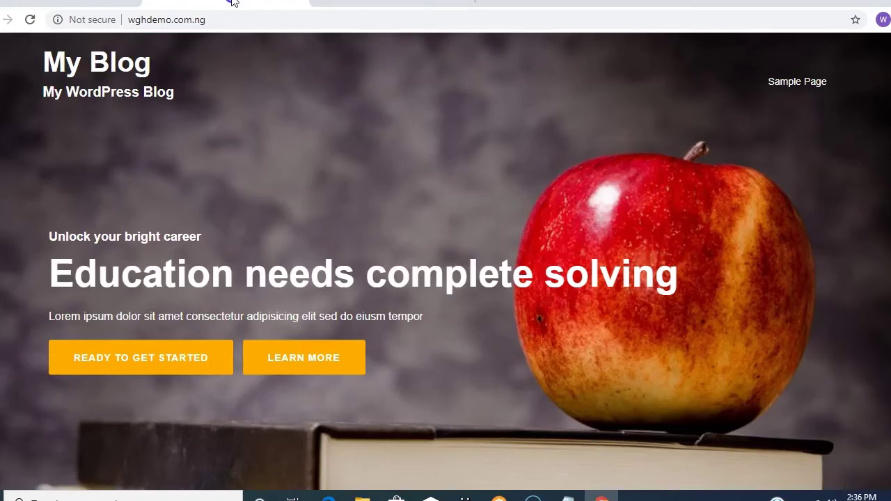
{"action": "left_click", "coordinate": [30, 19]}
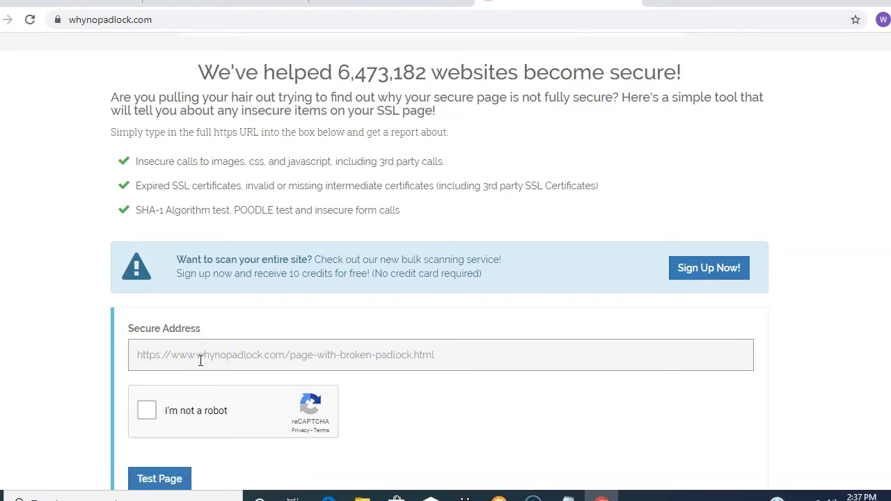
- Run a Why No Padlock test on wghdemo.com.ng after passing the captcha
{"action": "left_click", "coordinate": [191, 362]}
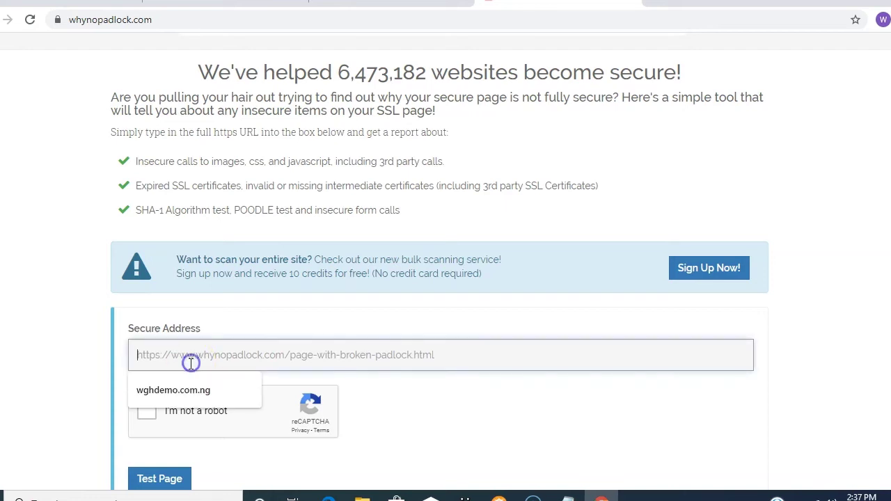
{"action": "type", "text": "w"}
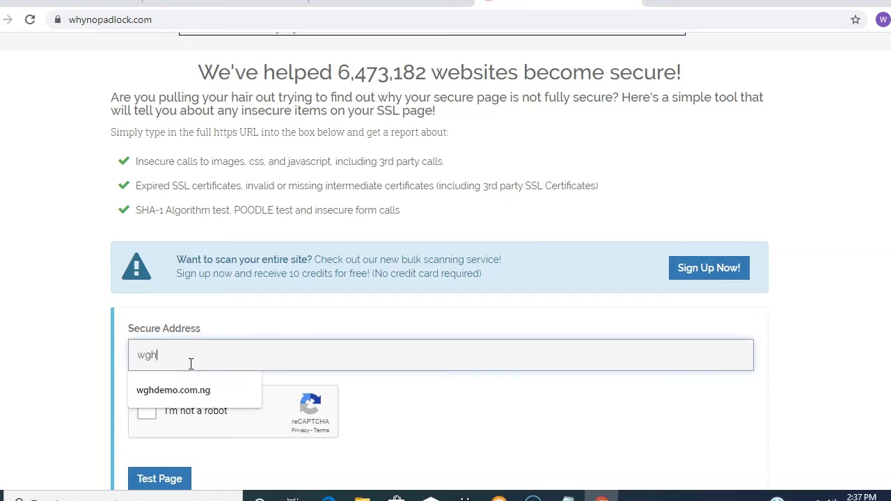
{"action": "type", "text": "gh"}
{"action": "left_click", "coordinate": [171, 368]}
{"action": "left_click", "coordinate": [187, 365]}
{"action": "type", "text": "demo.com.ng"}
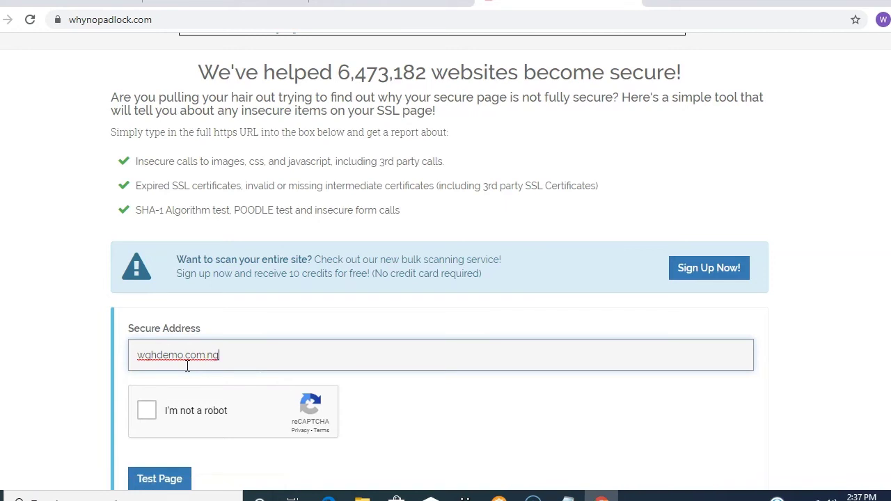
{"action": "left_click", "coordinate": [147, 415]}
{"action": "scroll", "coordinate": [148, 416], "scroll_direction": "down", "scroll_amount": 1}
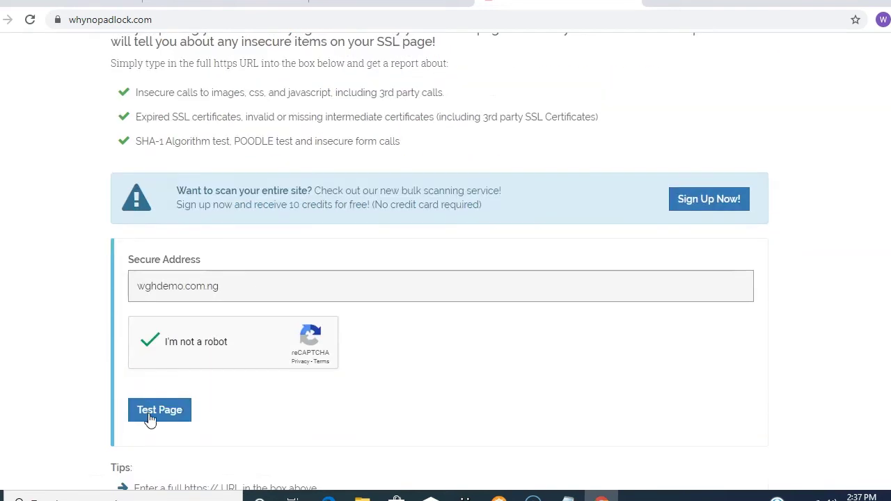
{"action": "left_click", "coordinate": [159, 417]}
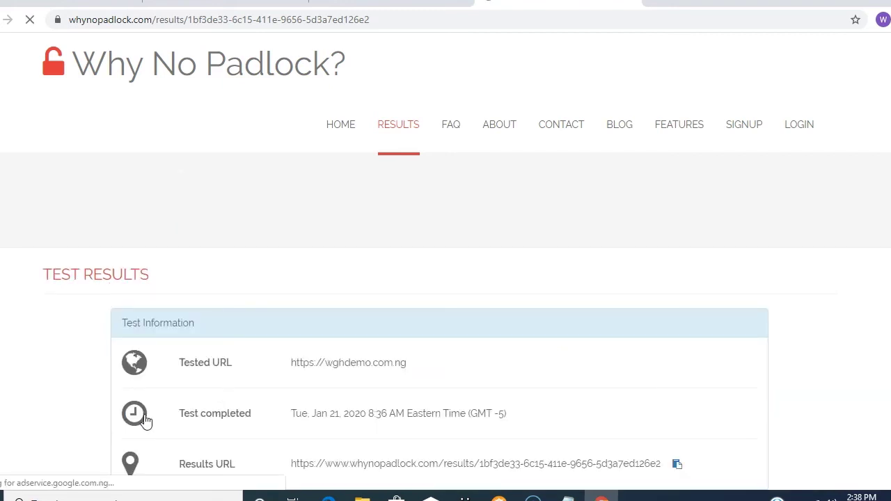
- Copy the four-line Force HTTPS redirect code from the results and return to cPanel
{"action": "scroll", "coordinate": [429, 206], "scroll_direction": "down", "scroll_amount": 1}
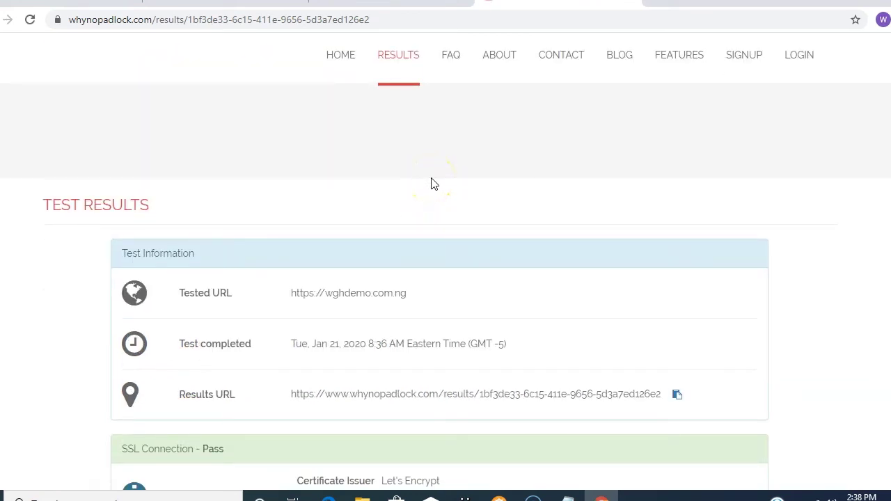
{"action": "scroll", "coordinate": [431, 183], "scroll_direction": "down", "scroll_amount": 2}
{"action": "scroll", "coordinate": [432, 183], "scroll_direction": "down", "scroll_amount": 2}
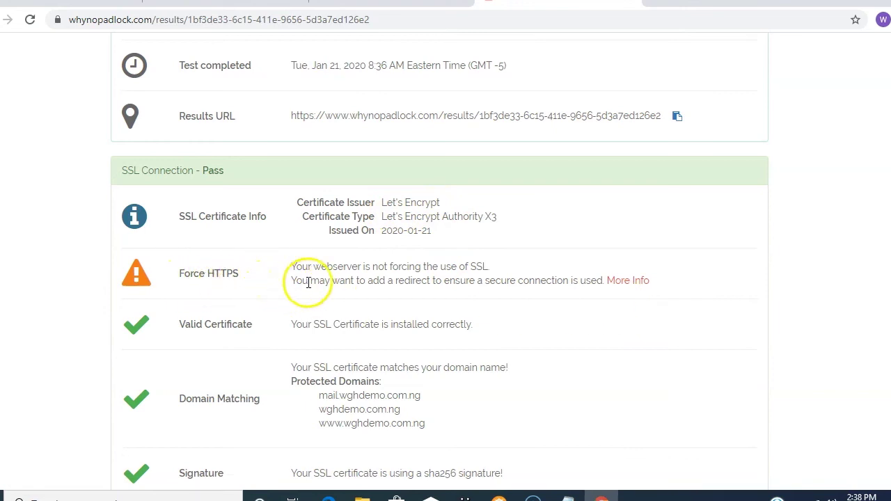
{"action": "left_click", "coordinate": [628, 282]}
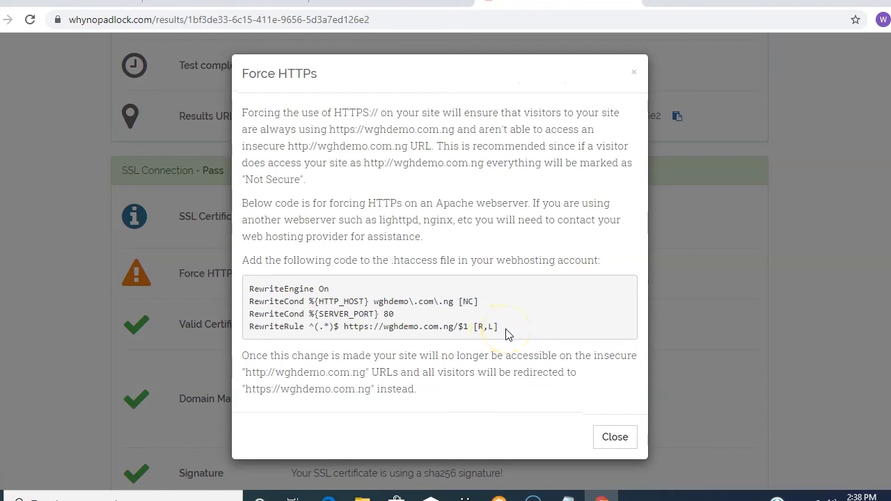
{"action": "left_click_drag", "start_coordinate": [507, 333], "coordinate": [245, 290]}
{"action": "key", "text": "ctrl+c"}
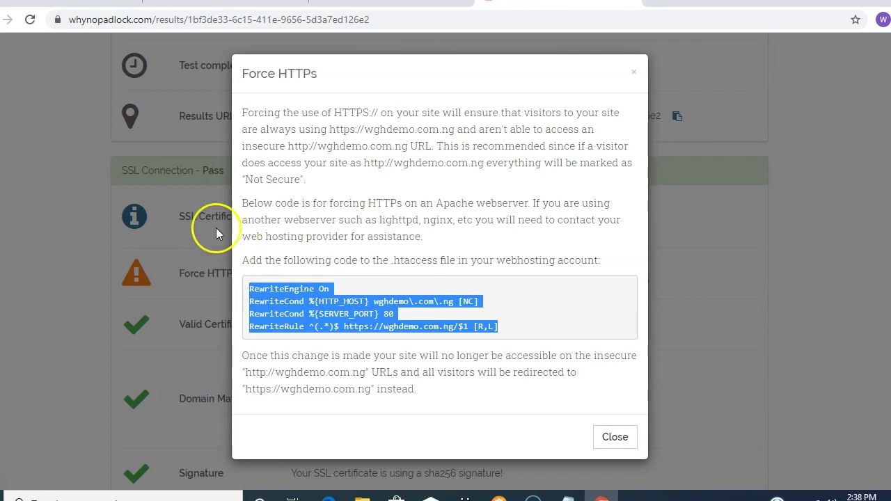
{"action": "left_click", "coordinate": [70, 2]}
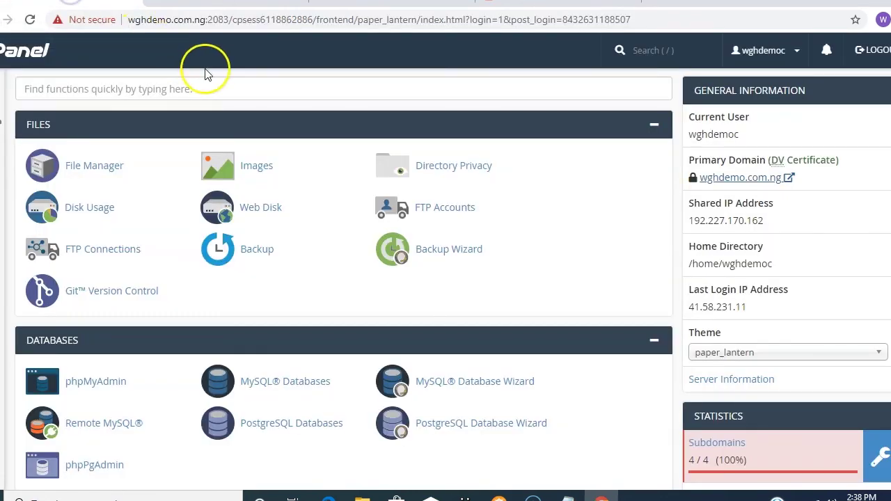
- Open public_html in File Manager and edit its .htaccess file
{"action": "left_click", "coordinate": [101, 176]}
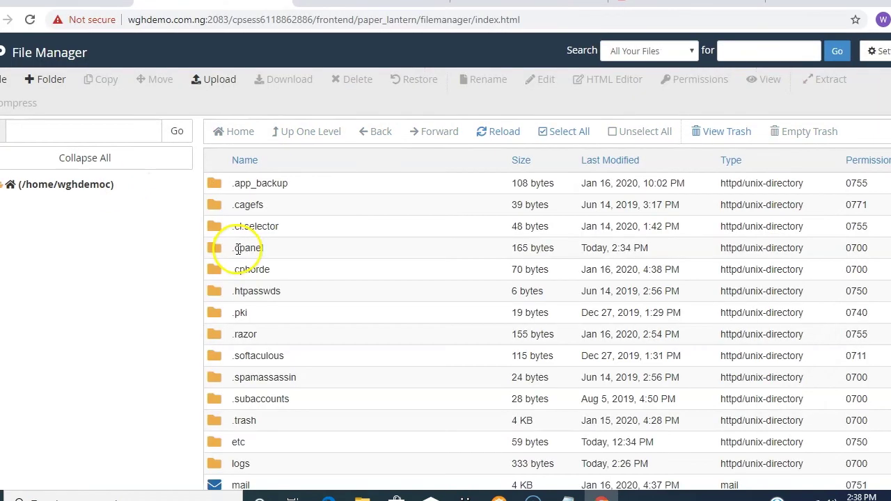
{"action": "scroll", "coordinate": [230, 251], "scroll_direction": "down", "scroll_amount": 4}
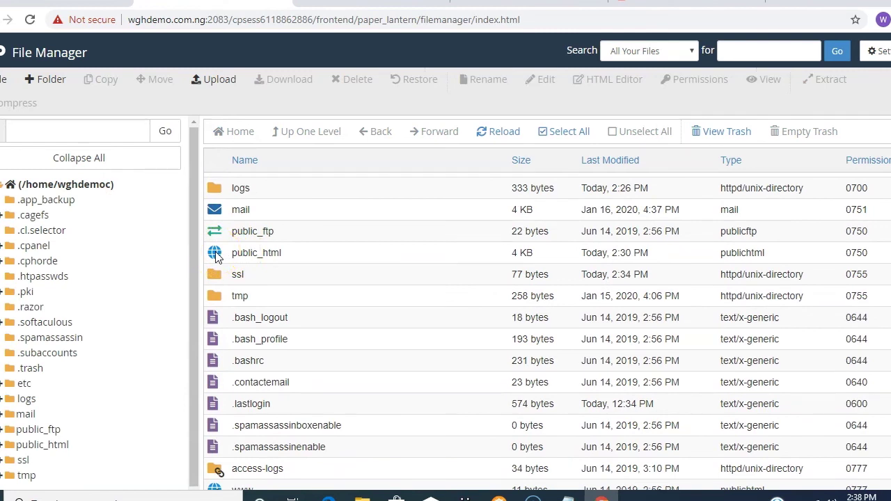
{"action": "double_click", "coordinate": [216, 255]}
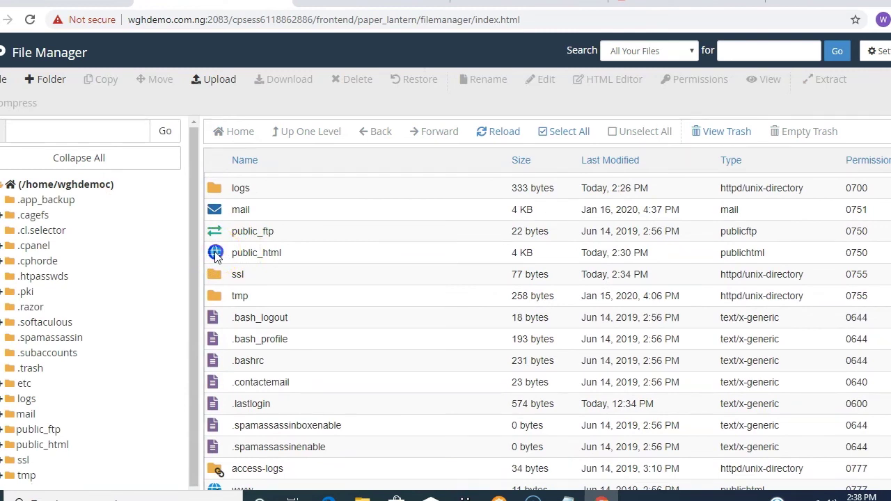
{"action": "scroll", "coordinate": [234, 250], "scroll_direction": "down", "scroll_amount": 3}
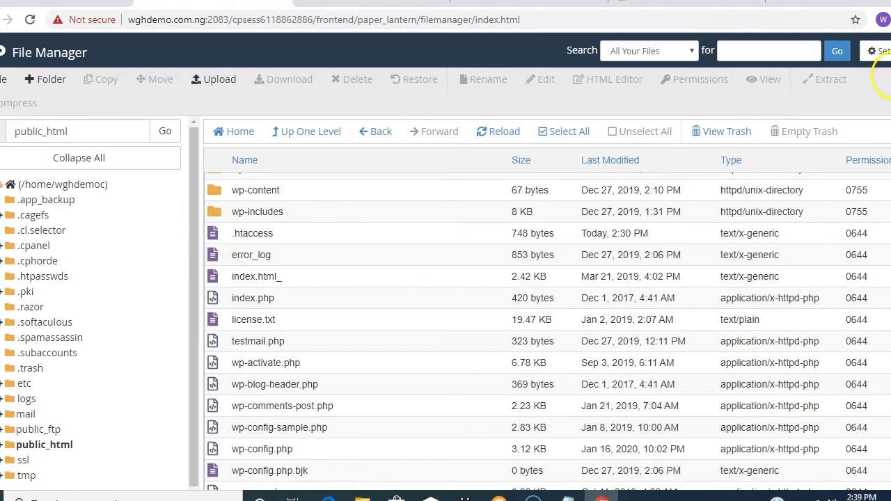
{"action": "left_click", "coordinate": [885, 53]}
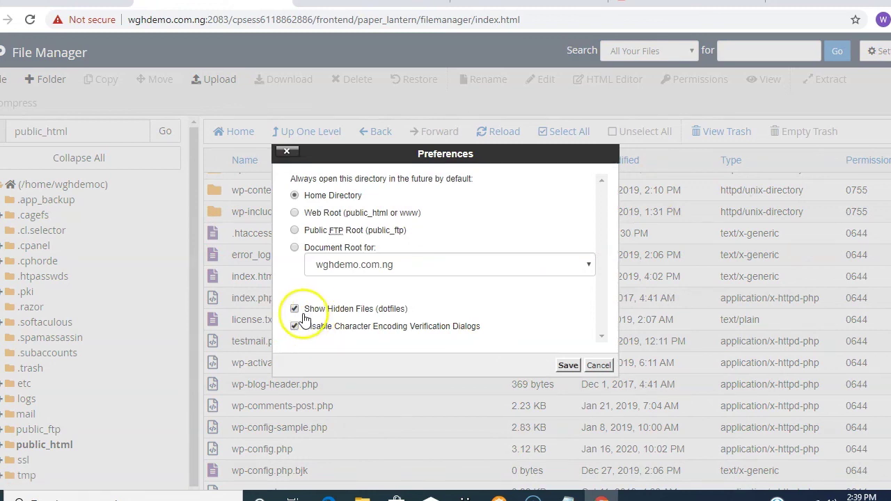
{"action": "left_click", "coordinate": [596, 367]}
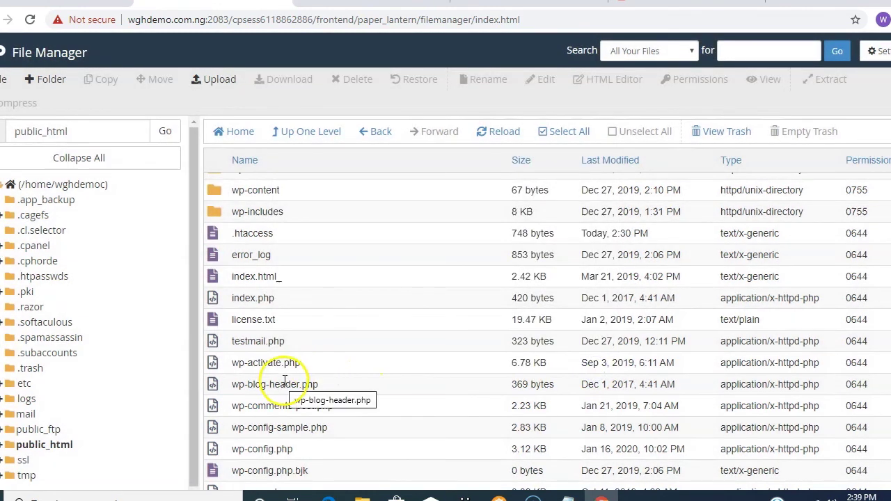
{"action": "right_click", "coordinate": [210, 237]}
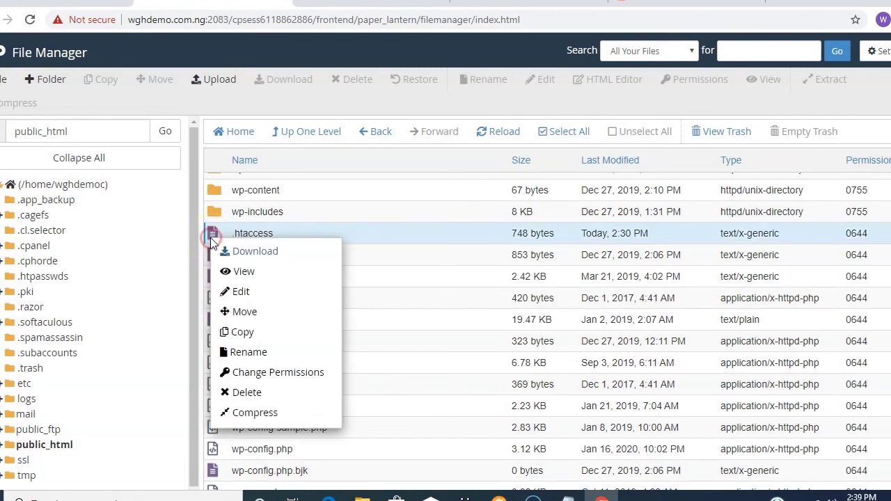
{"action": "left_click", "coordinate": [239, 294]}
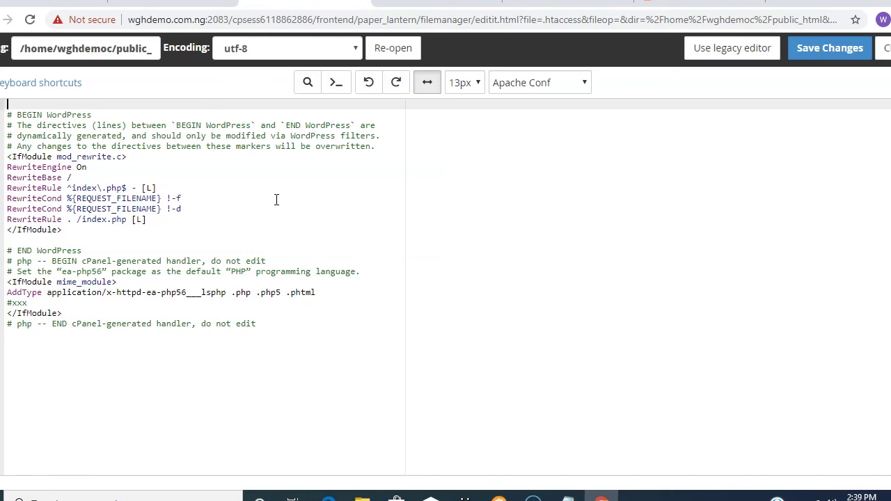
- Paste the four HTTPS redirect lines above the existing .htaccess content, save, and return to My Blog
{"action": "key", "text": "Return"}
{"action": "key", "text": "Return"}
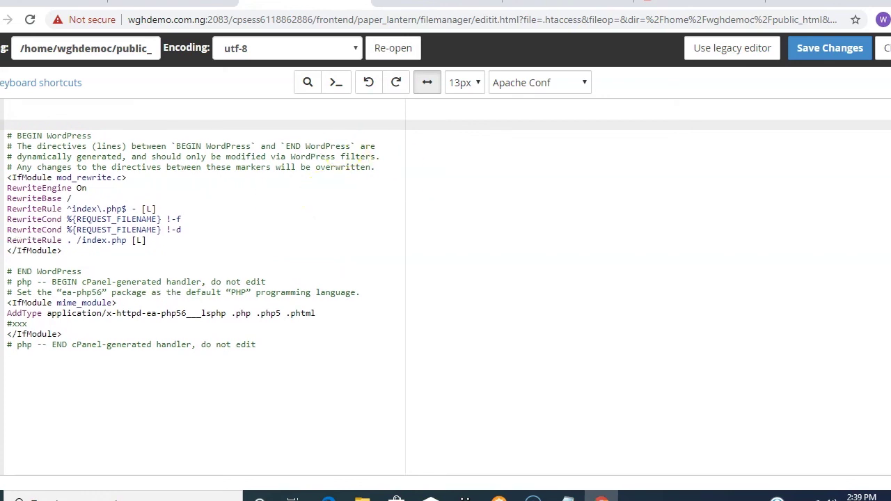
{"action": "key", "text": "Up"}
{"action": "key", "text": "Up"}
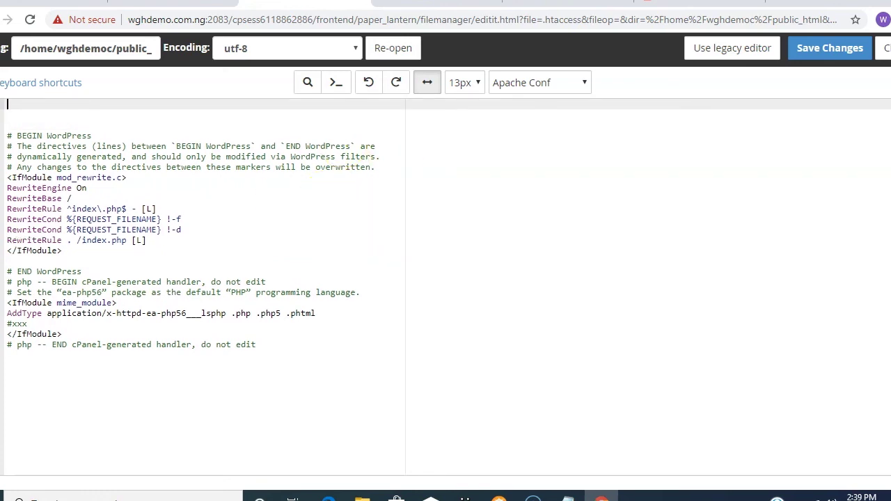
{"action": "key", "text": "ctrl+v"}
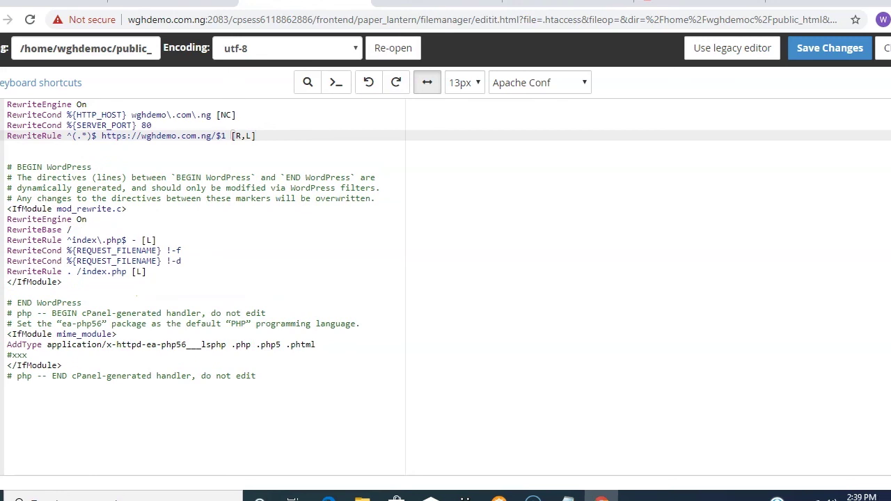
{"action": "left_click", "coordinate": [838, 46]}
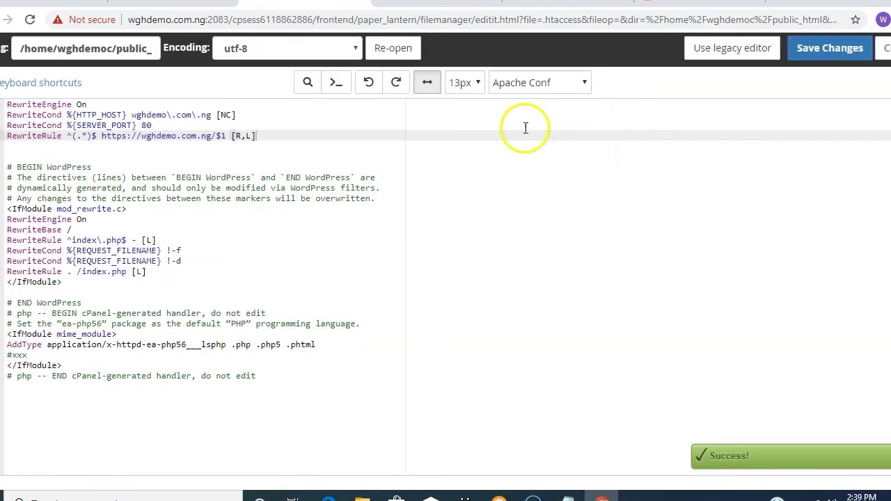
{"action": "left_click", "coordinate": [444, 6]}
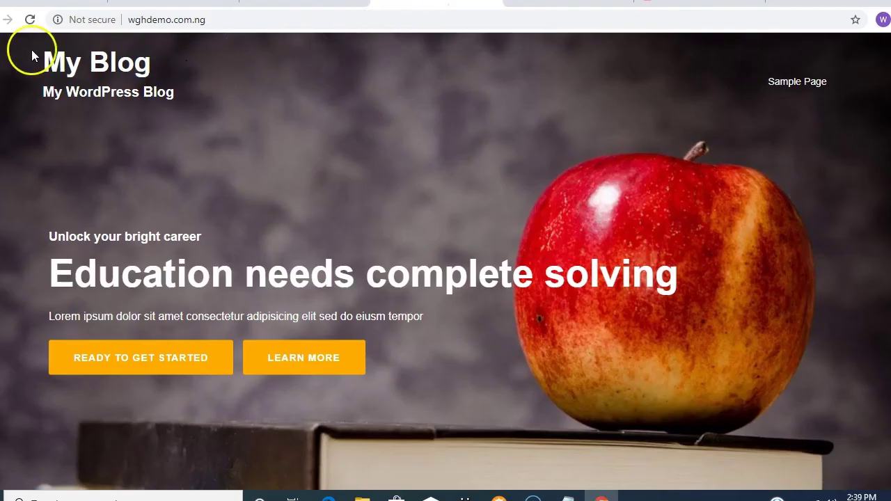
- Reload wghdemo.com.ng and confirm the padlock reports 'Connection is secure'
{"action": "left_click", "coordinate": [30, 20]}
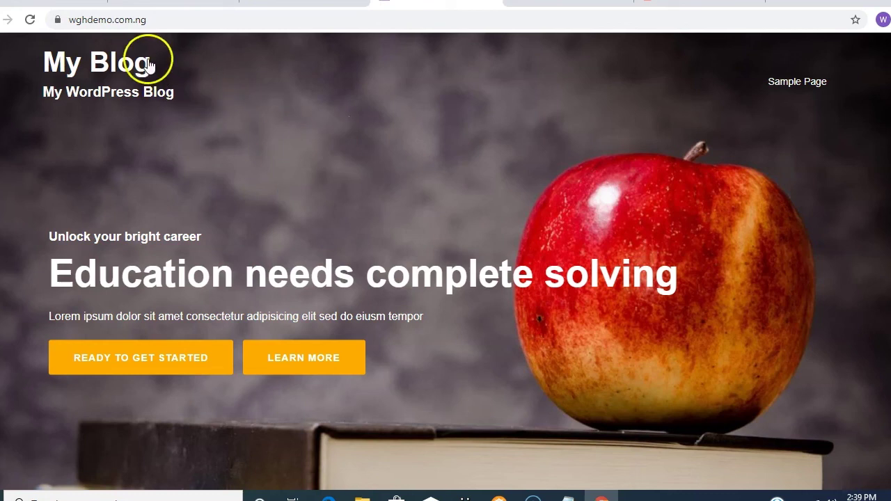
{"action": "left_click", "coordinate": [60, 25]}
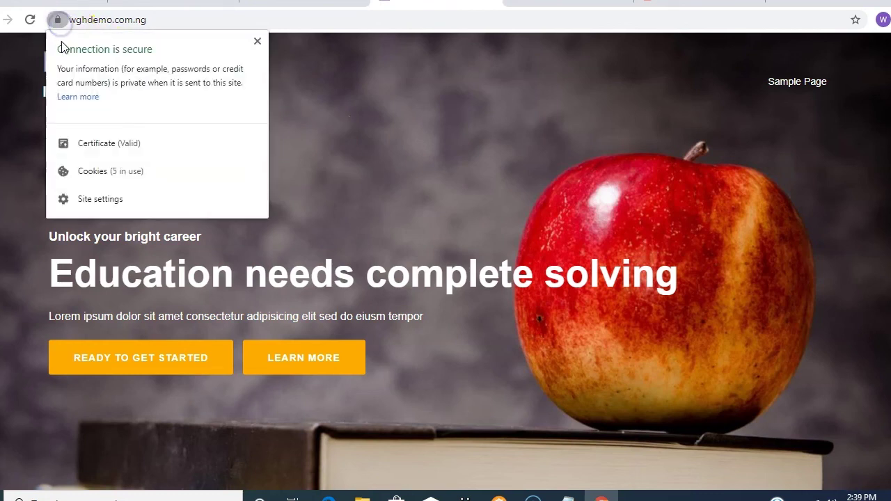
{"action": "left_click", "coordinate": [315, 89]}
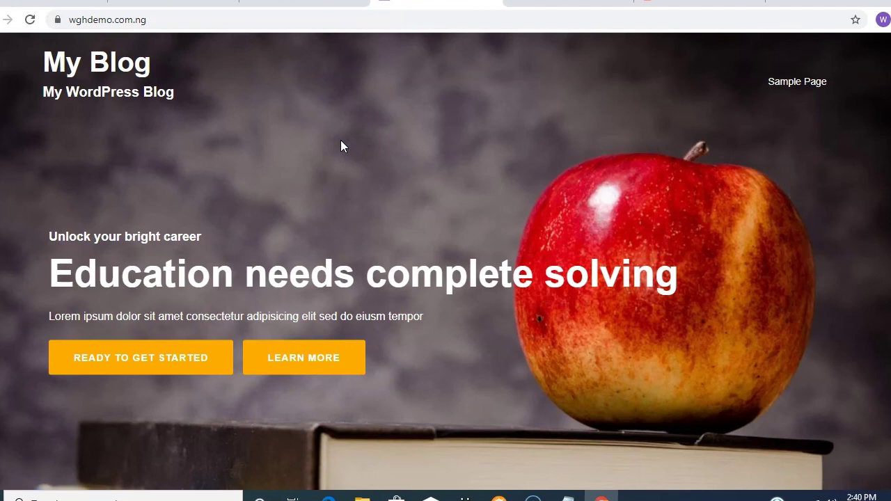